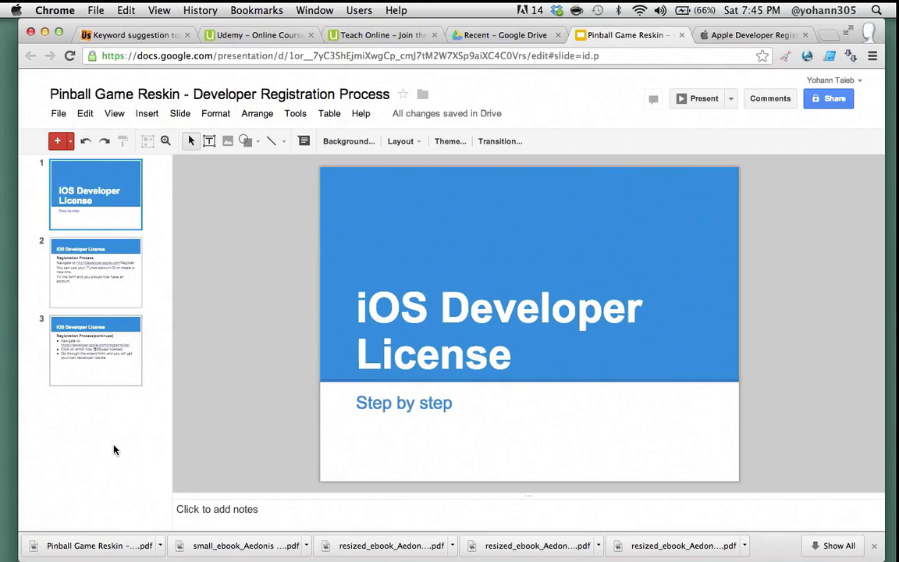
Show slide 2, the developer registration process slide, in the Google Slides deck
{"action": "left_click", "coordinate": [85, 284]}
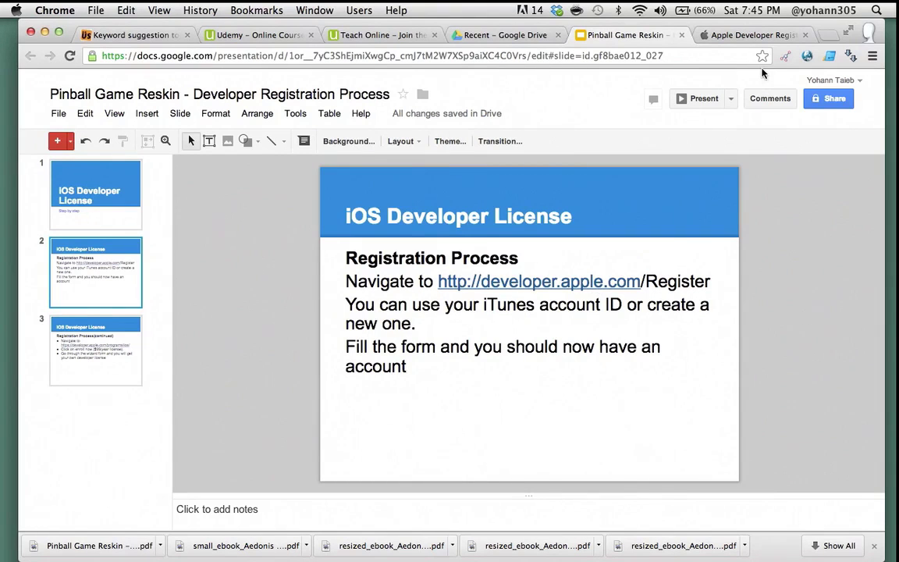
On the Apple Developer registration page, start a new Apple ID to reach the Create an Apple ID form
{"action": "left_click", "coordinate": [751, 35]}
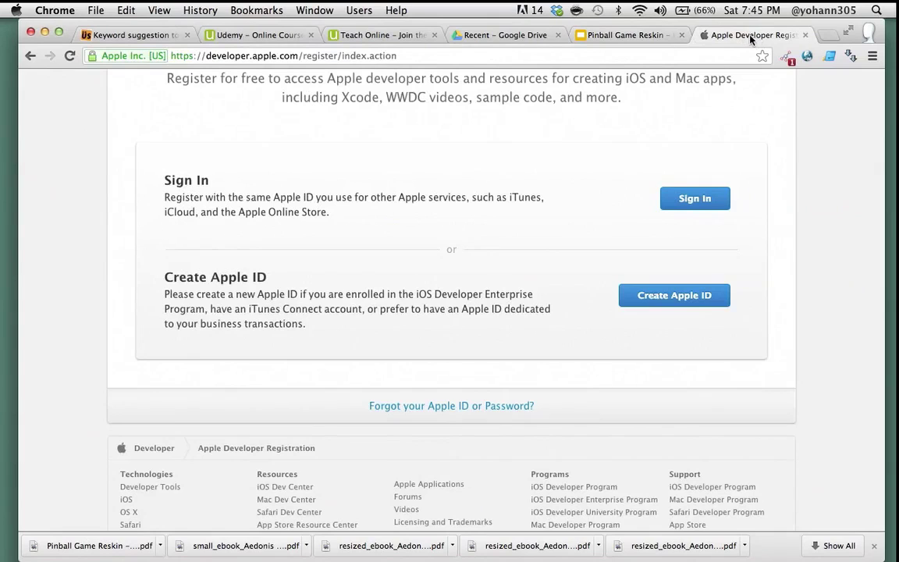
{"action": "left_click", "coordinate": [441, 56]}
{"action": "scroll", "coordinate": [394, 143], "scroll_direction": "up", "scroll_amount": 5}
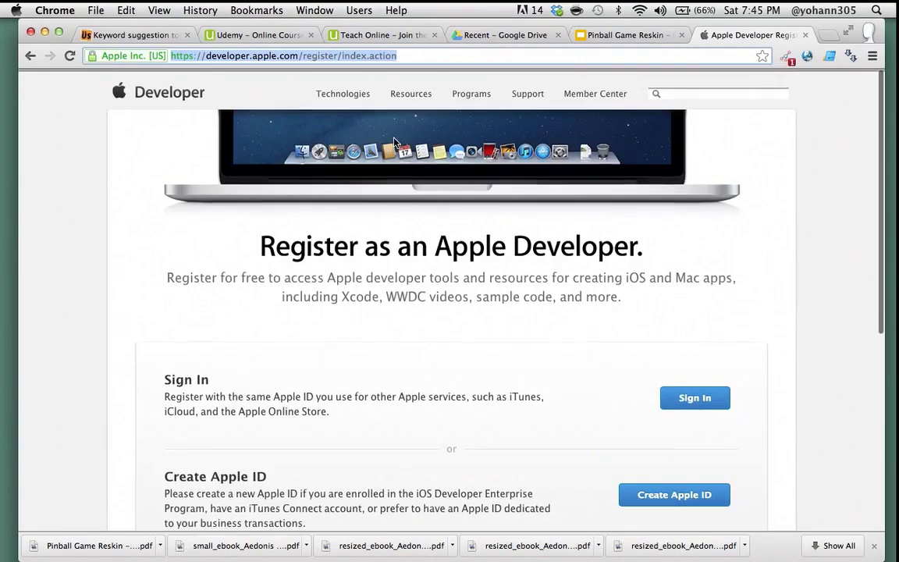
{"action": "scroll", "coordinate": [394, 141], "scroll_direction": "down", "scroll_amount": 2}
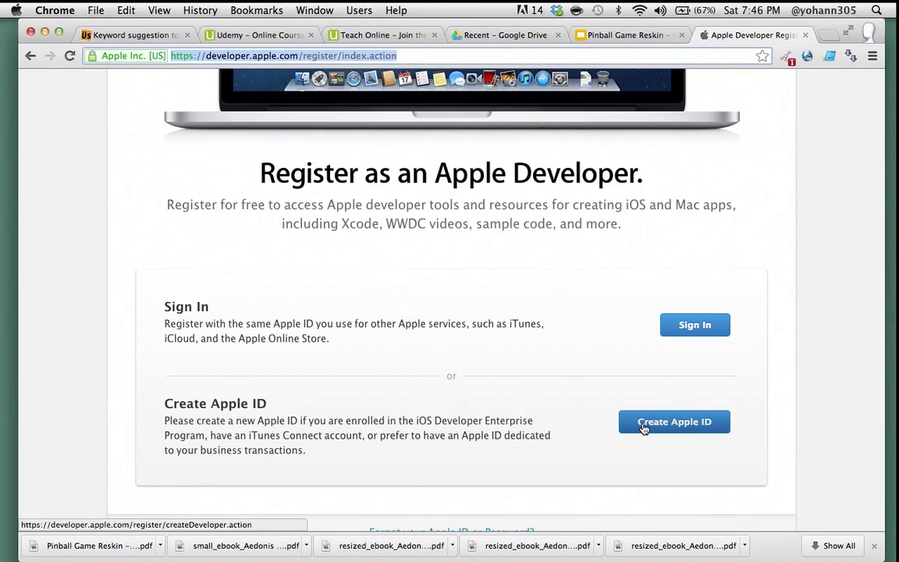
{"action": "left_click", "coordinate": [643, 428]}
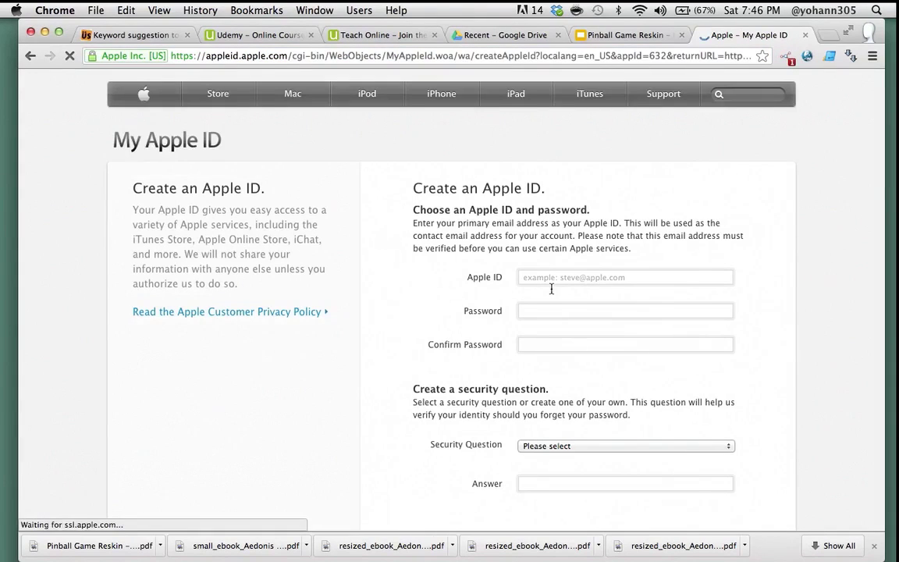
{"action": "left_click", "coordinate": [547, 279]}
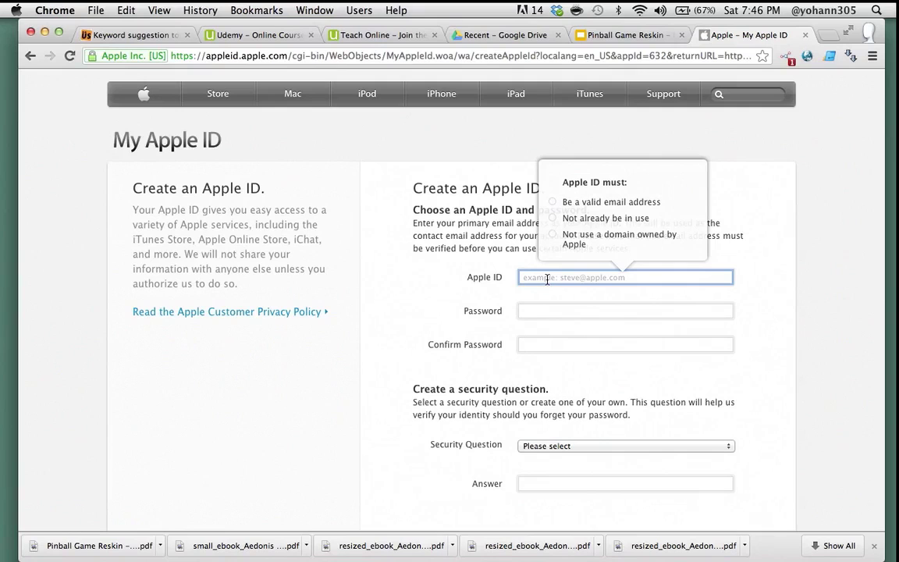
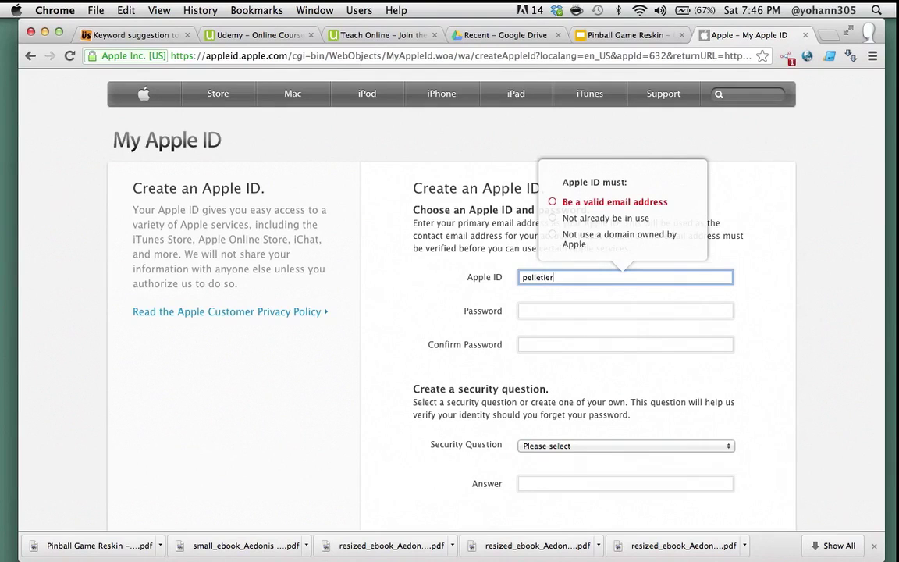
{"action": "key", "text": "Tab"}
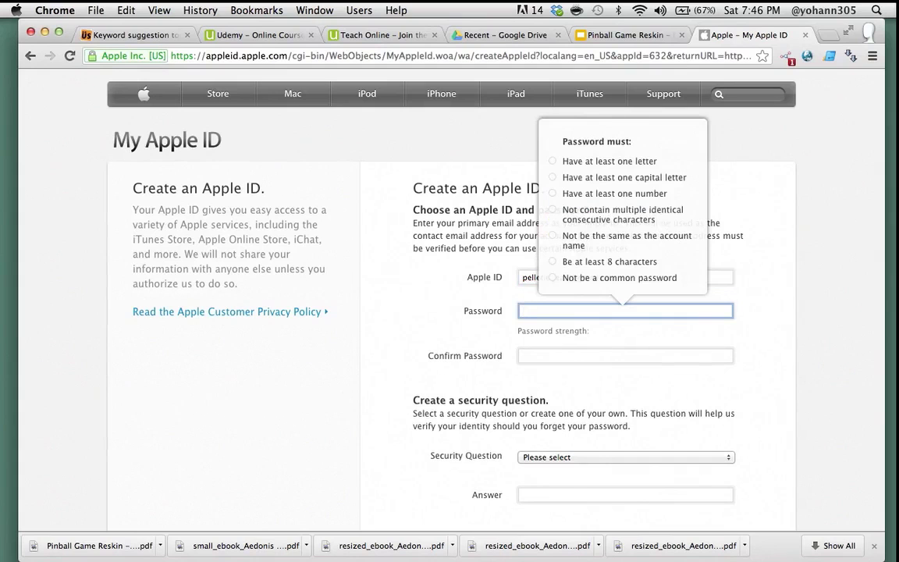
Enter a moderate-strength password and retype it in Confirm Password
{"action": "type", "text": "••••••••"}
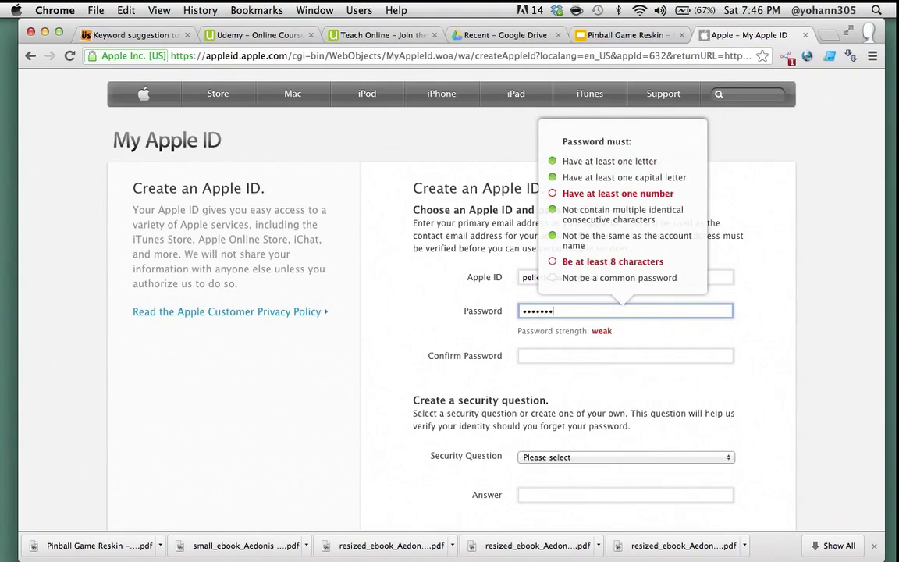
{"action": "type", "text": "••"}
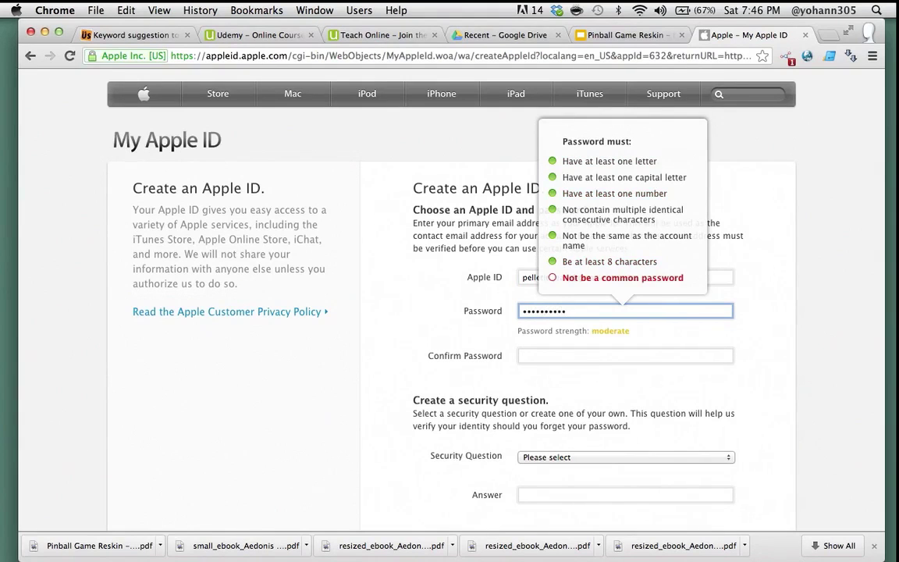
{"action": "key", "text": "Tab"}
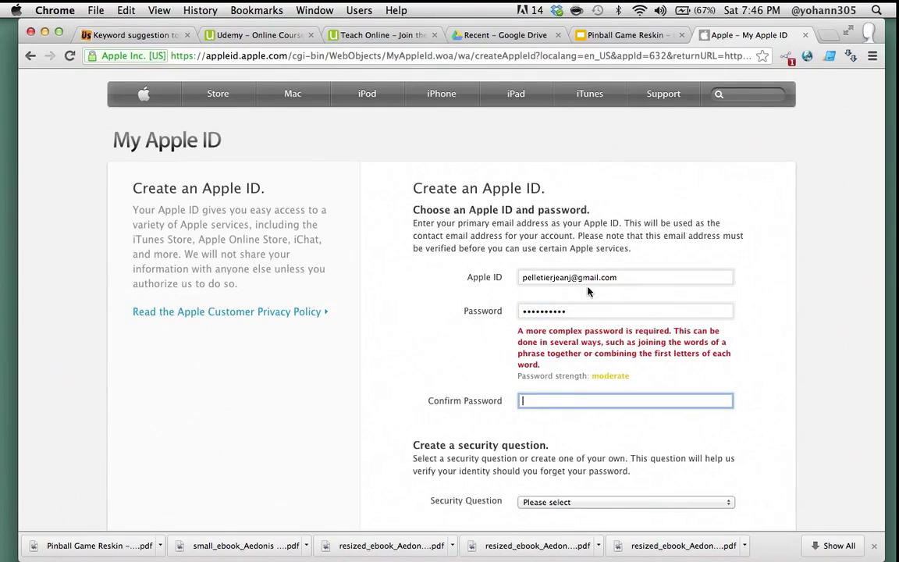
{"action": "left_click", "coordinate": [585, 312]}
{"action": "type", "text": "•"}
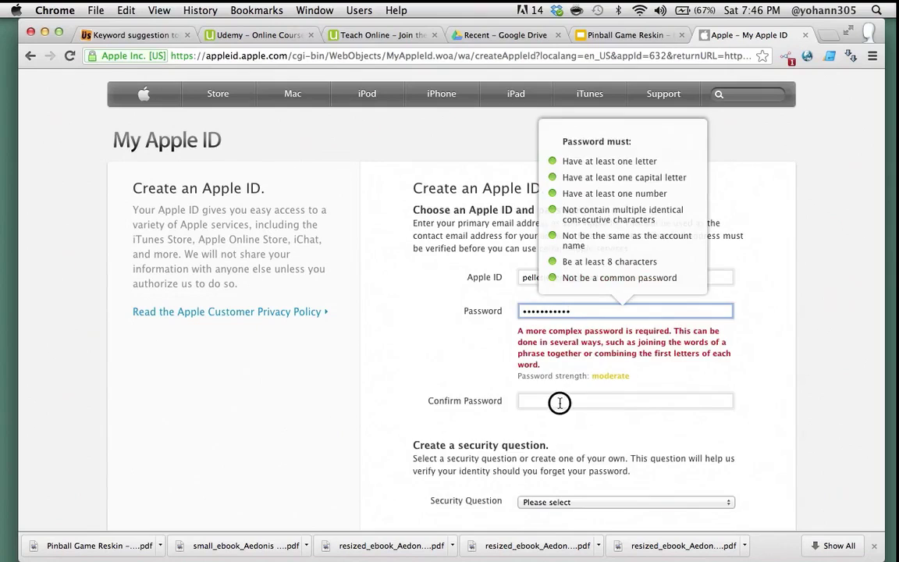
{"action": "left_click", "coordinate": [556, 400]}
{"action": "type", "text": "••••••••"}
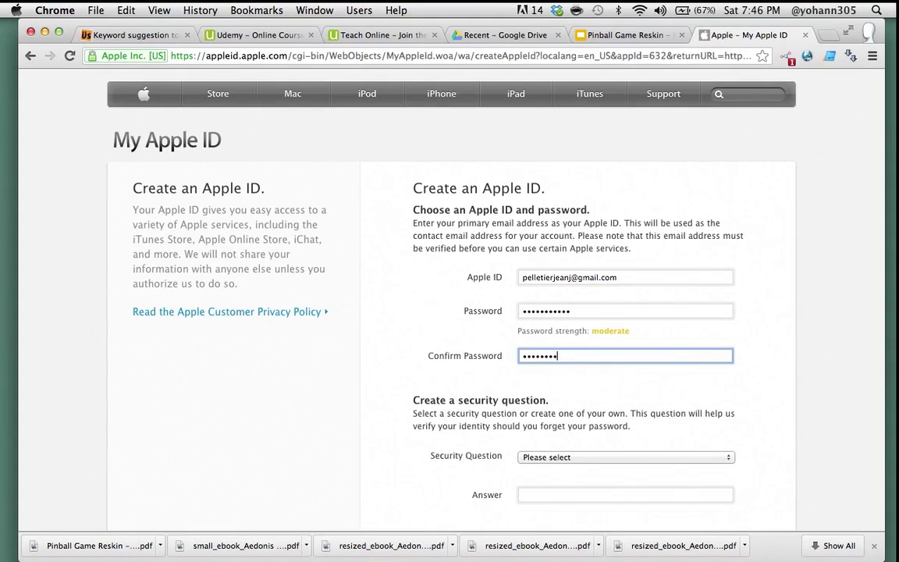
{"action": "type", "text": "•••"}
{"action": "key", "text": "Tab"}
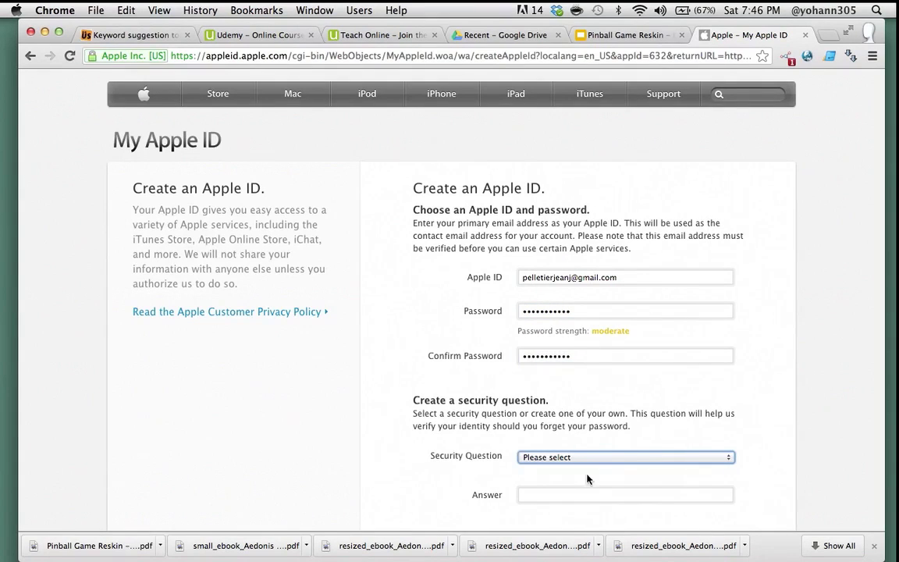
{"action": "scroll", "coordinate": [594, 422], "scroll_direction": "down", "scroll_amount": 2}
{"action": "left_click", "coordinate": [590, 397]}
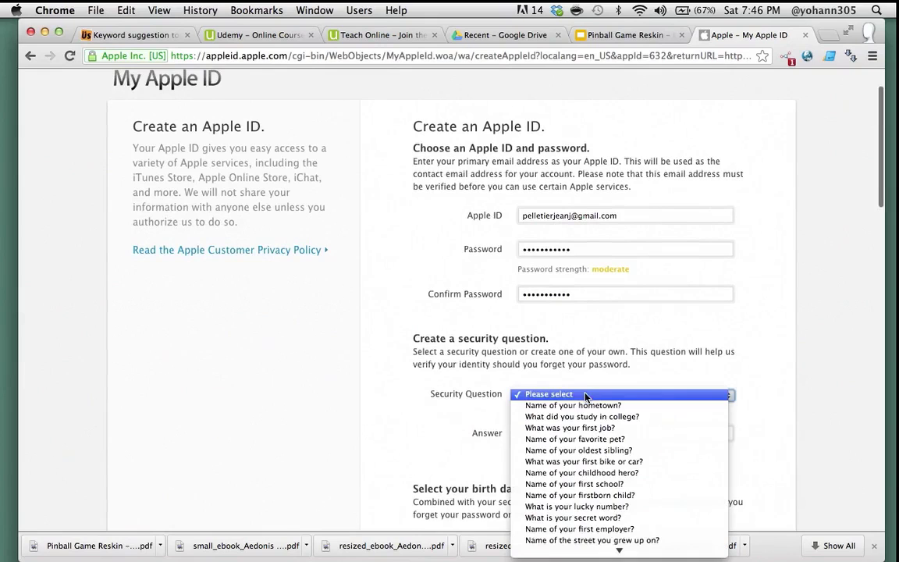
{"action": "left_click", "coordinate": [580, 406]}
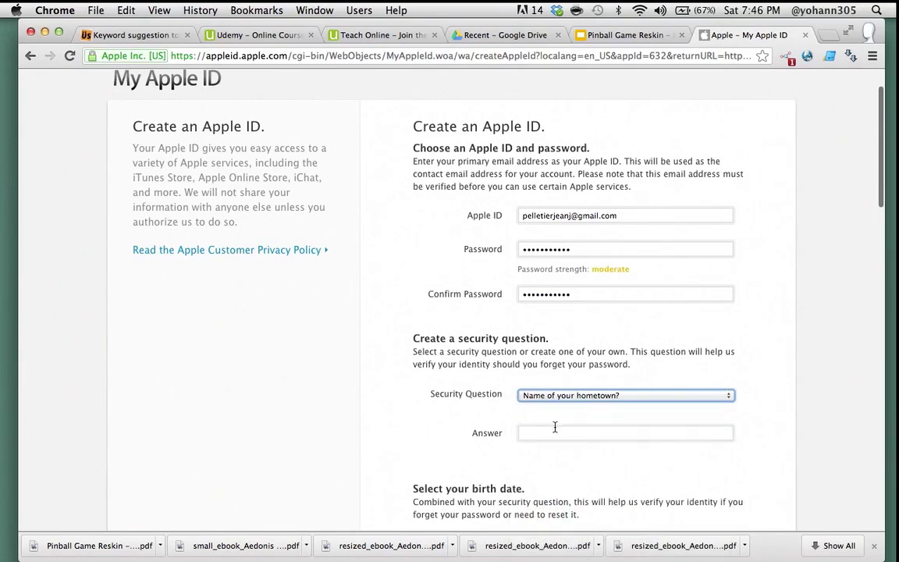
{"action": "left_click", "coordinate": [554, 432]}
{"action": "key", "text": "Tab"}
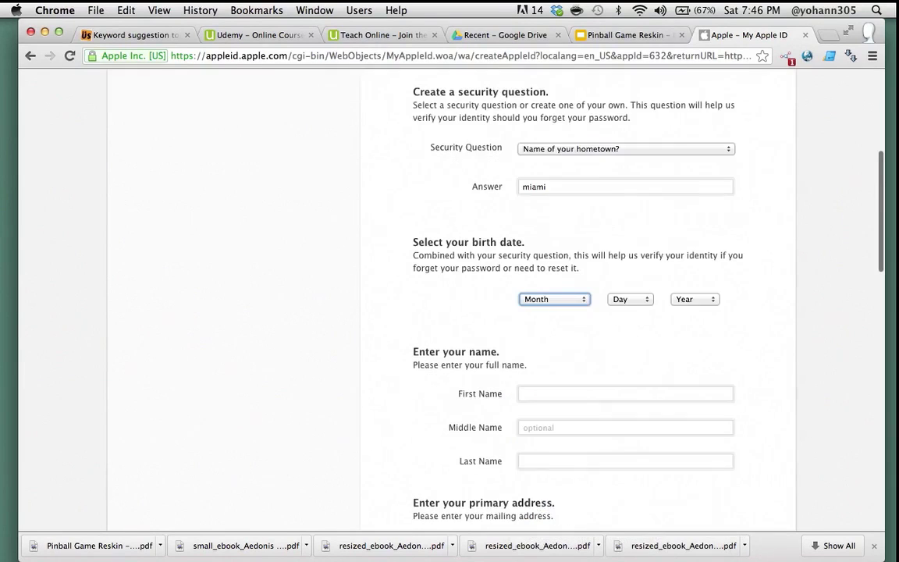
Set the birth date to January 6, 1974
{"action": "left_click", "coordinate": [548, 299]}
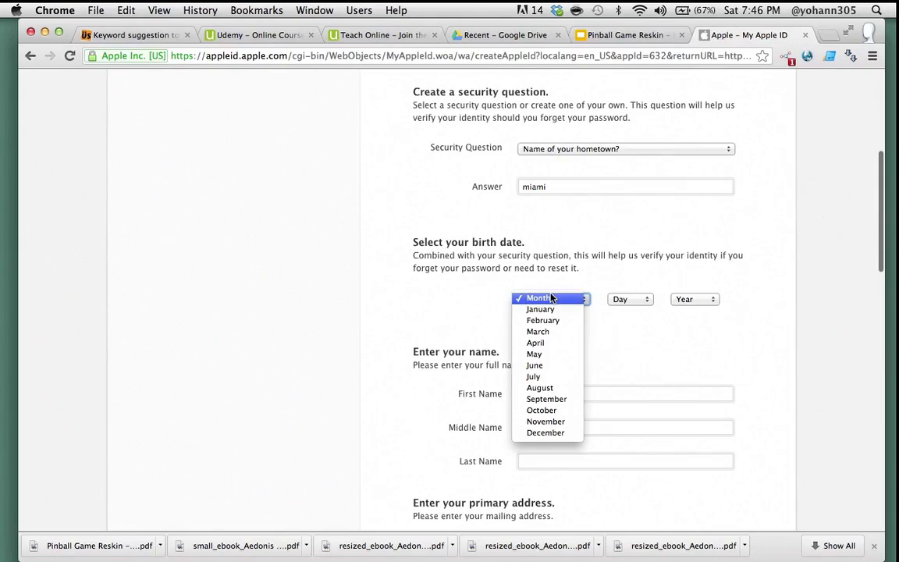
{"action": "left_click", "coordinate": [547, 311]}
{"action": "left_click", "coordinate": [616, 300]}
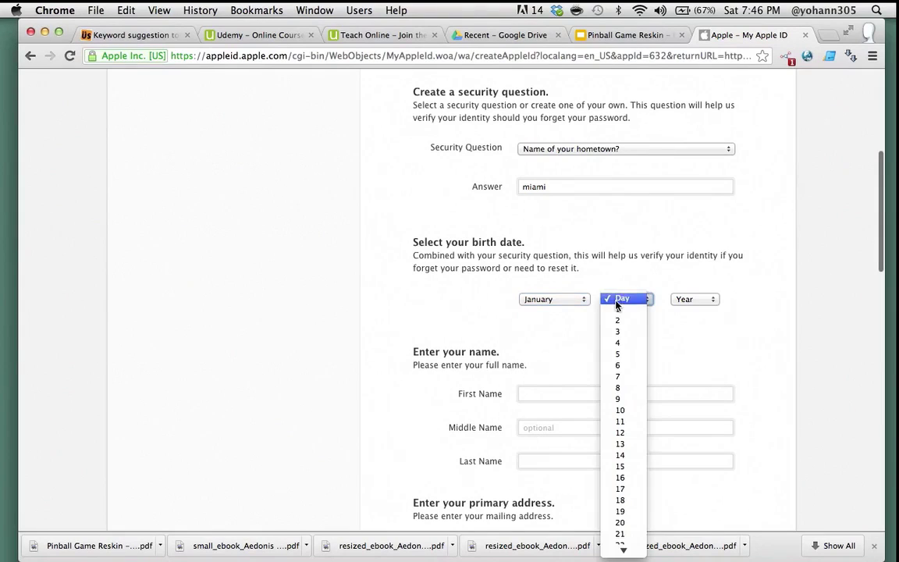
{"action": "left_click", "coordinate": [620, 367]}
{"action": "left_click", "coordinate": [694, 300]}
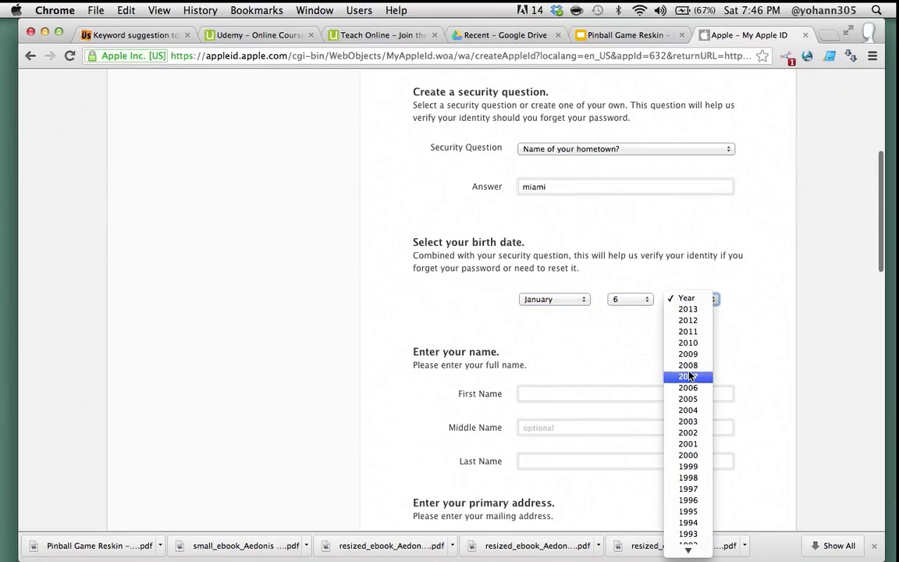
{"action": "scroll", "coordinate": [687, 390], "scroll_direction": "down", "scroll_amount": 5}
{"action": "scroll", "coordinate": [676, 402], "scroll_direction": "down", "scroll_amount": 4}
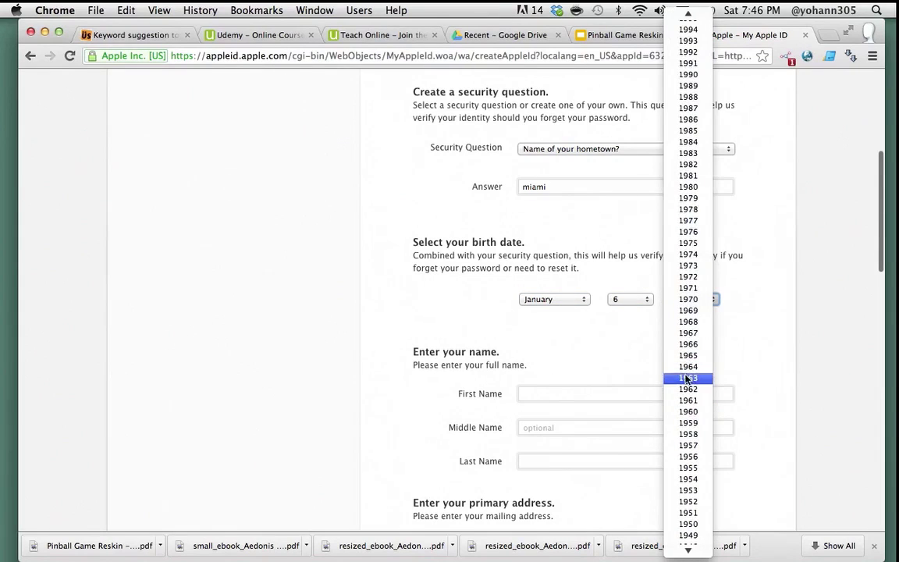
{"action": "key", "text": "Escape"}
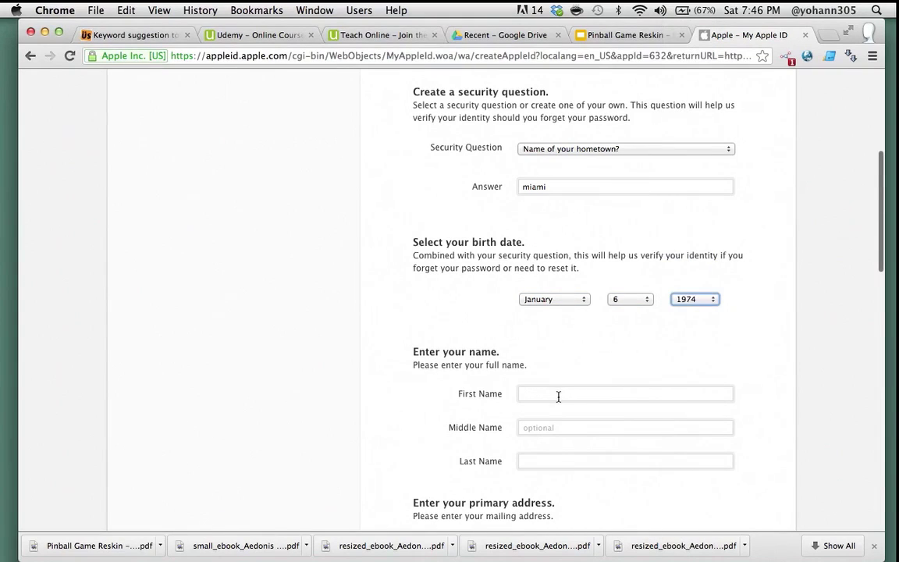
{"action": "left_click", "coordinate": [559, 394]}
{"action": "key", "text": "Tab"}
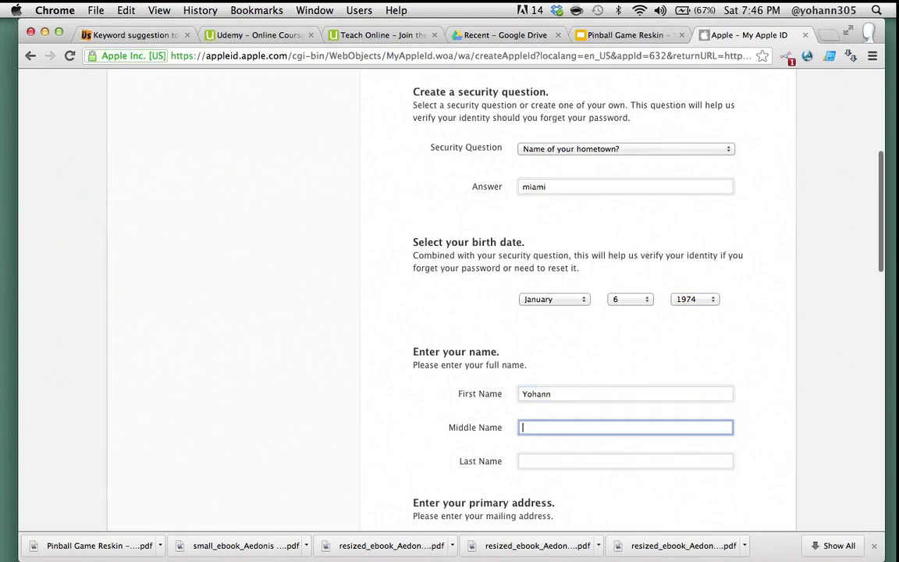
{"action": "key", "text": "super+a"}
{"action": "key", "text": "super+x"}
{"action": "type", "text": "C"}
{"action": "key", "text": "Tab"}
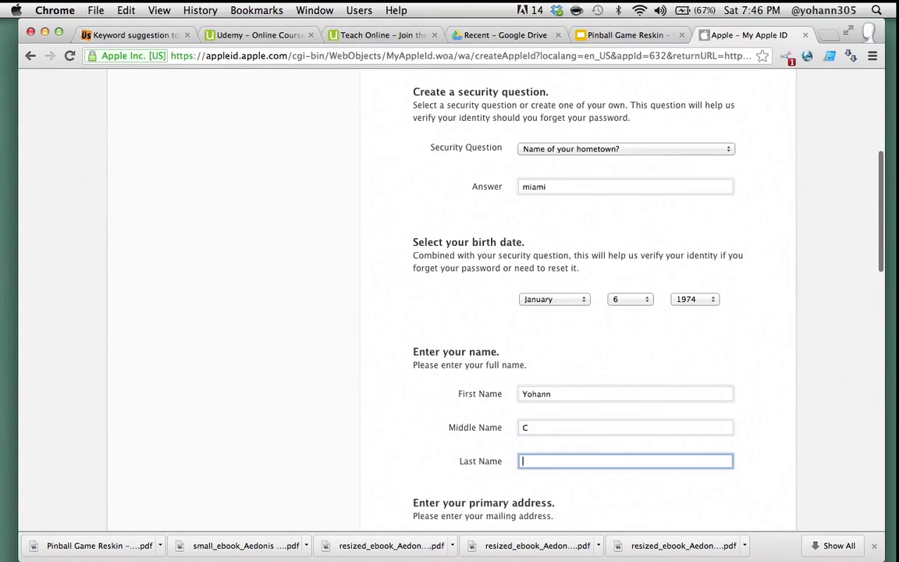
{"action": "key", "text": "super+v"}
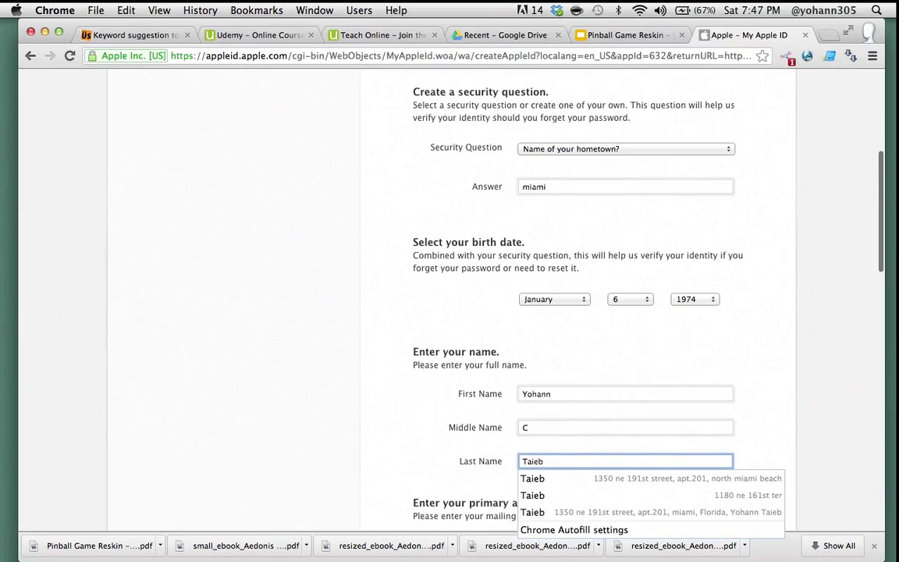
{"action": "left_click", "coordinate": [416, 468]}
Enter '123 Miami avenue' as address line 1 and Miami as the town/city
{"action": "scroll", "coordinate": [419, 472], "scroll_direction": "down", "scroll_amount": 5}
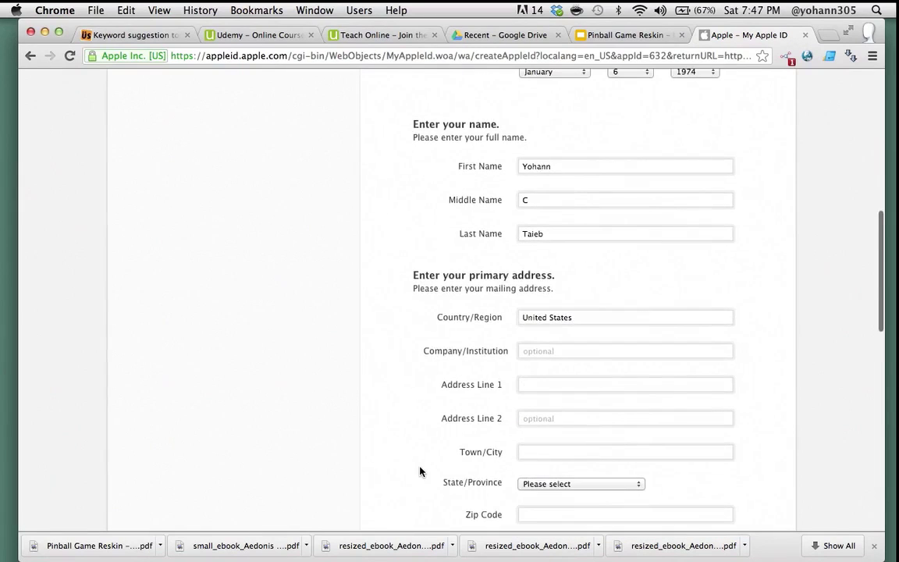
{"action": "scroll", "coordinate": [419, 471], "scroll_direction": "down", "scroll_amount": 3}
{"action": "scroll", "coordinate": [419, 471], "scroll_direction": "down", "scroll_amount": 2}
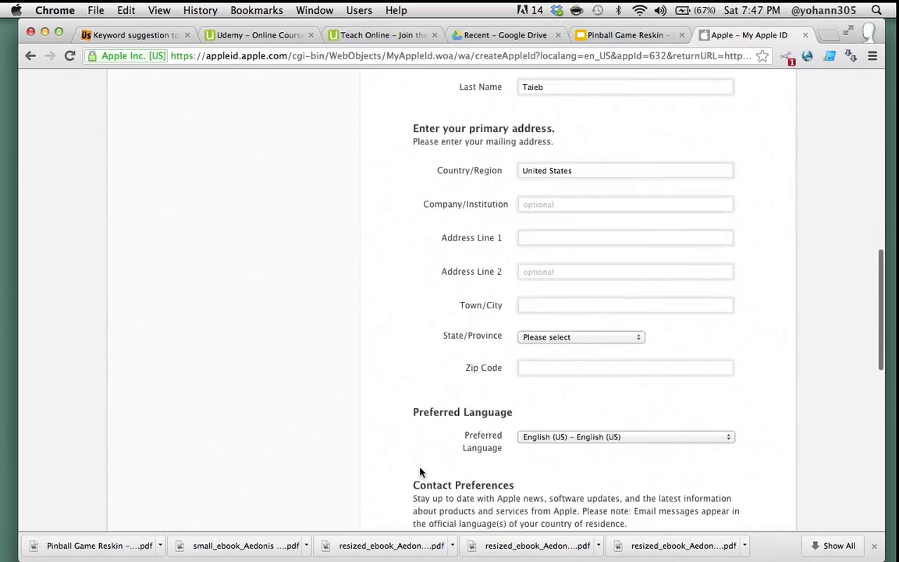
{"action": "scroll", "coordinate": [420, 472], "scroll_direction": "down", "scroll_amount": 3}
{"action": "scroll", "coordinate": [420, 472], "scroll_direction": "down", "scroll_amount": 1}
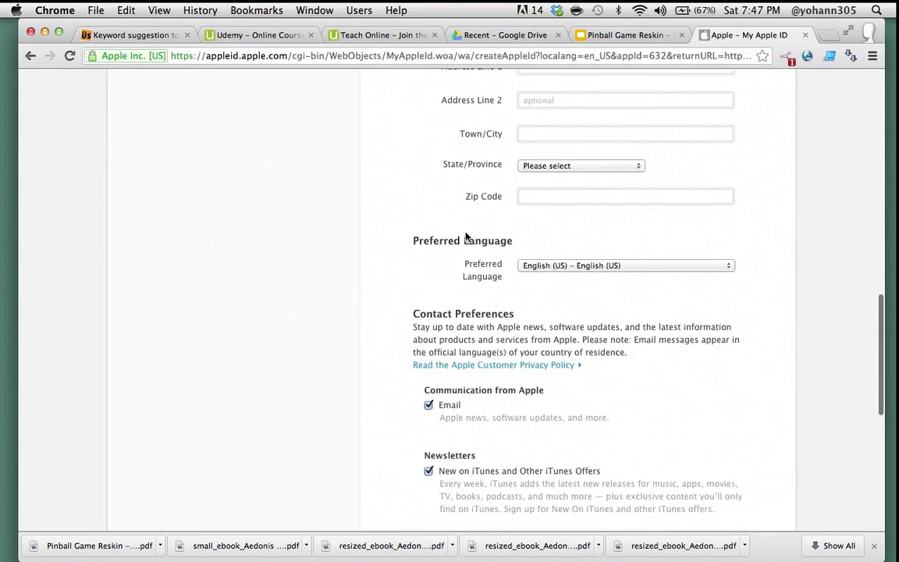
{"action": "scroll", "coordinate": [466, 236], "scroll_direction": "up", "scroll_amount": 4}
{"action": "scroll", "coordinate": [419, 208], "scroll_direction": "up", "scroll_amount": 1}
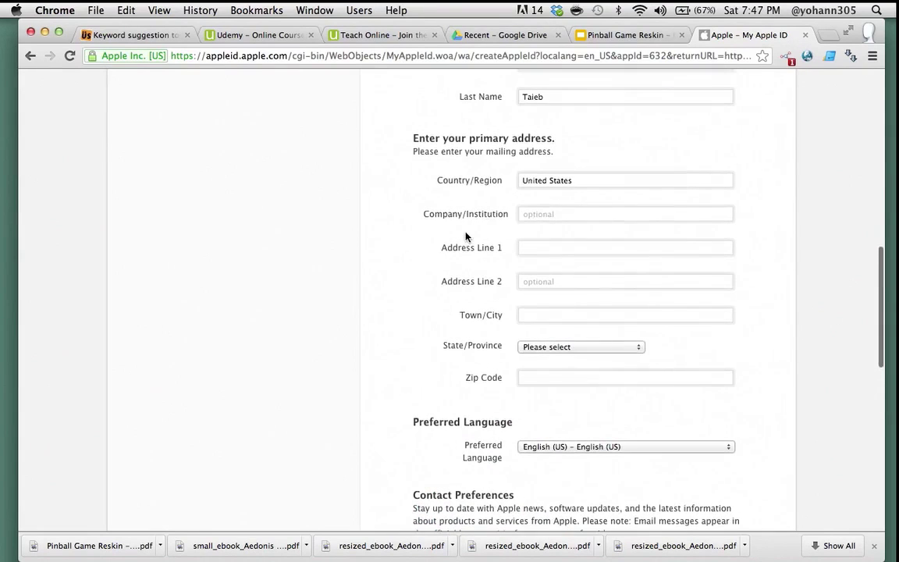
{"action": "left_click", "coordinate": [549, 250]}
{"action": "type", "text": "12"}
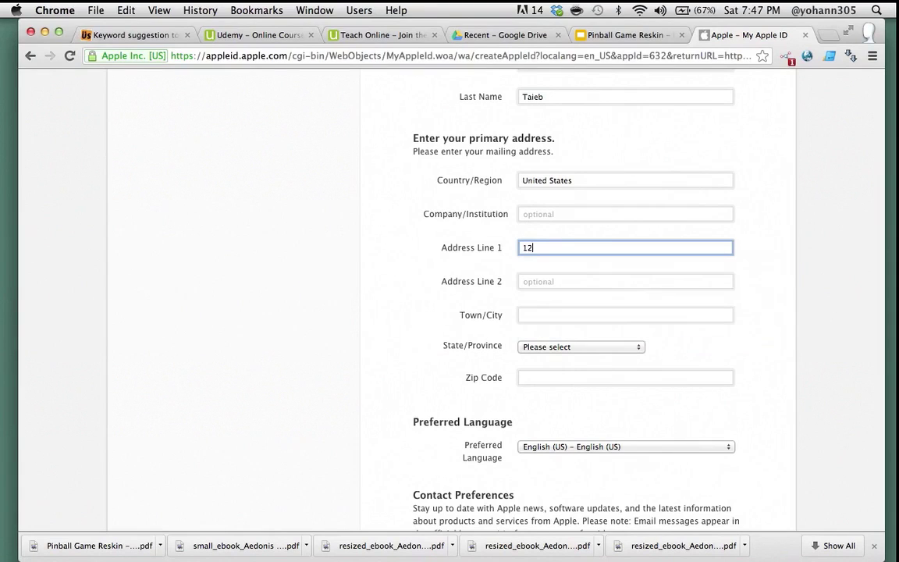
{"action": "type", "text": "3 "}
{"action": "type", "text": "Miami ave"}
{"action": "type", "text": "nue"}
{"action": "key", "text": "Tab"}
{"action": "key", "text": "Tab"}
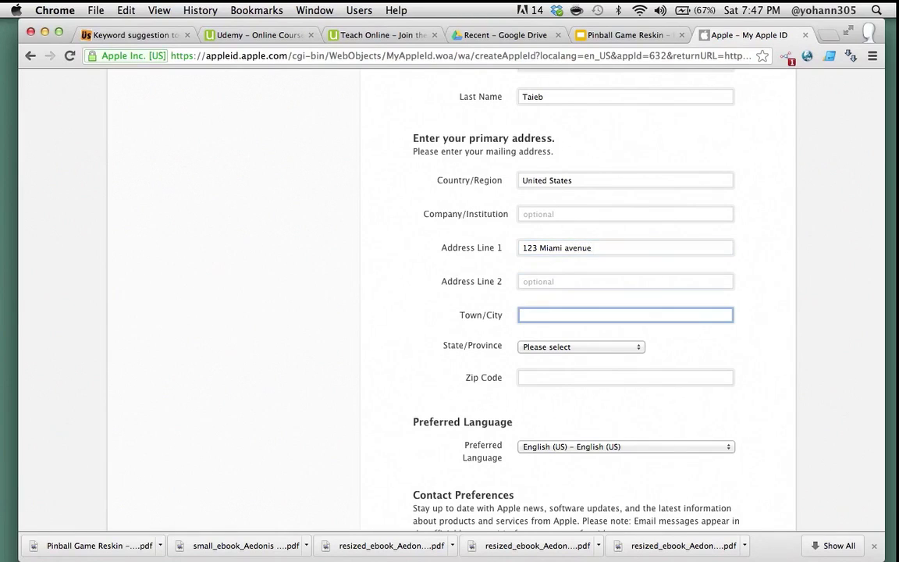
{"action": "type", "text": "Miami"}
Set the state to Florida and the zip code to 33162
{"action": "key", "text": "Tab"}
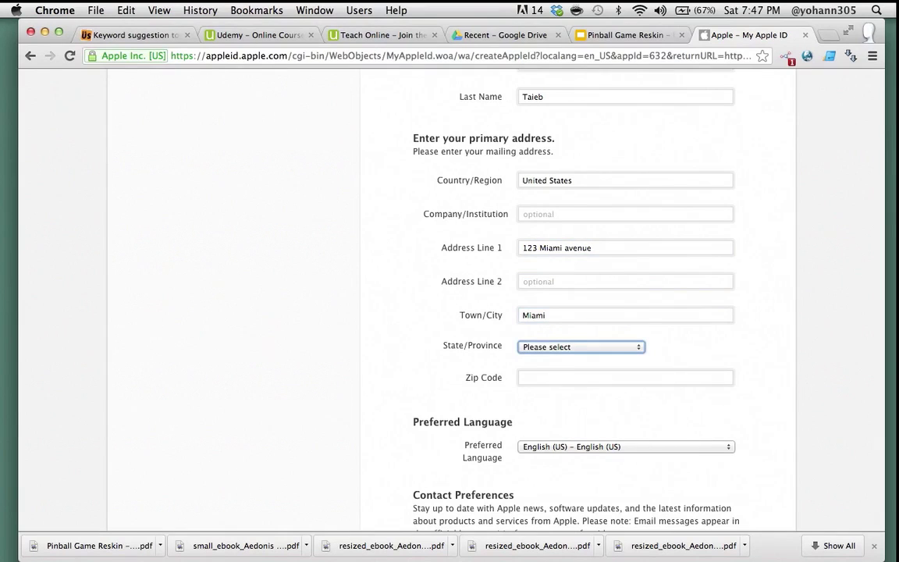
{"action": "key", "text": "f"}
{"action": "key", "text": "Tab"}
{"action": "type", "text": "331"}
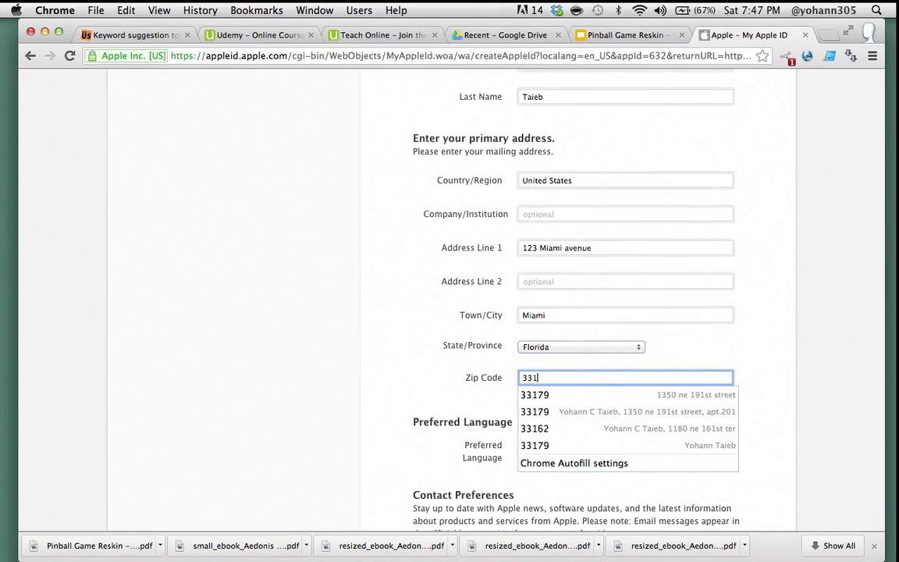
{"action": "type", "text": "62"}
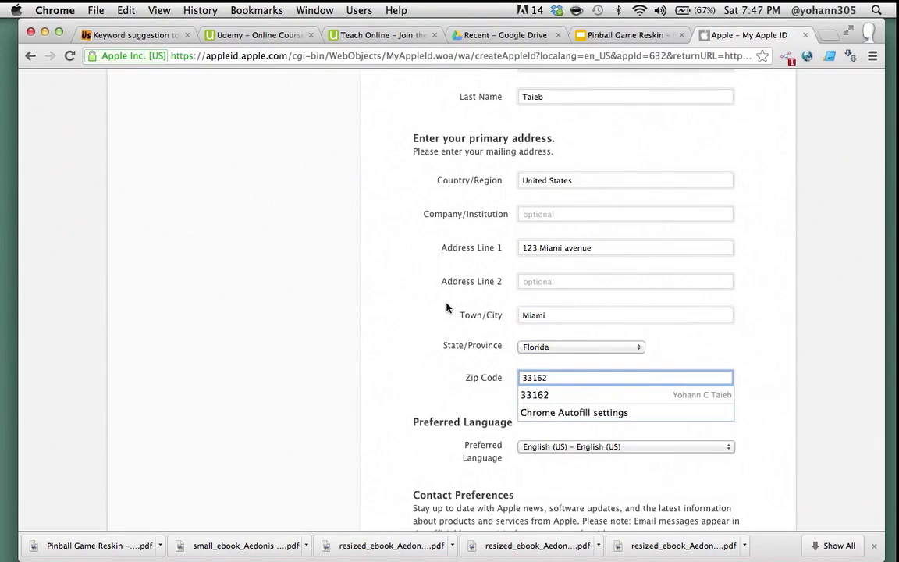
{"action": "key", "text": "Tab"}
{"action": "scroll", "coordinate": [410, 351], "scroll_direction": "down", "scroll_amount": 7}
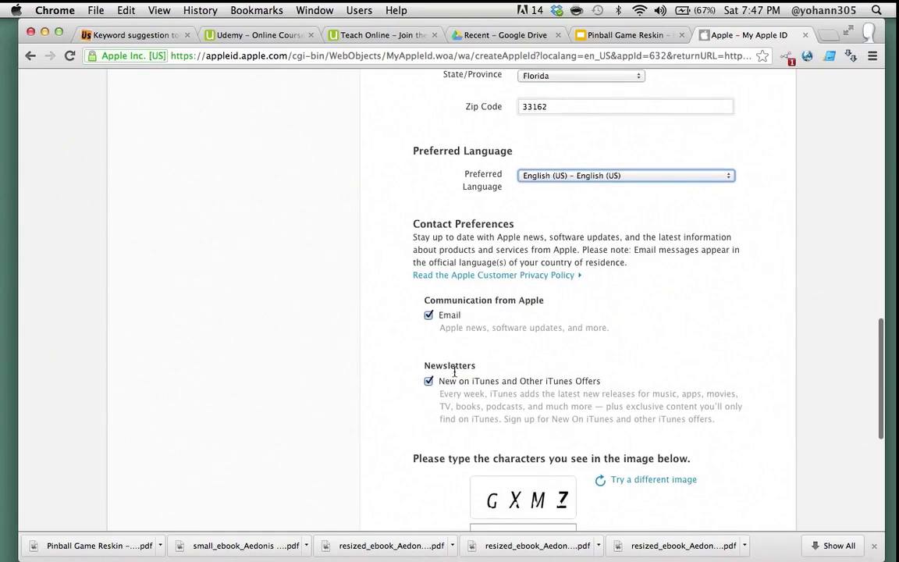
Opt out of the Apple news emails and the New on iTunes newsletter
{"action": "left_click", "coordinate": [429, 316]}
{"action": "left_click", "coordinate": [429, 381]}
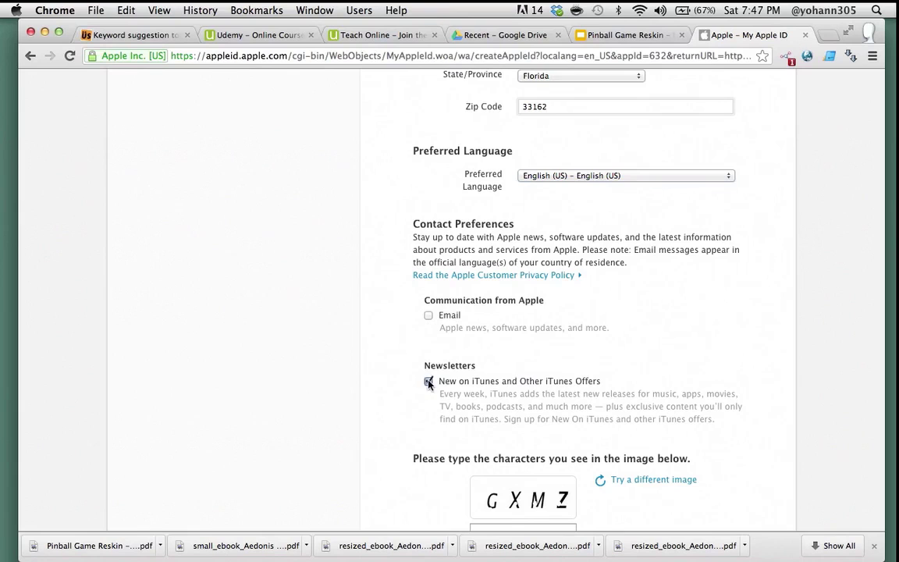
{"action": "scroll", "coordinate": [526, 354], "scroll_direction": "down", "scroll_amount": 4}
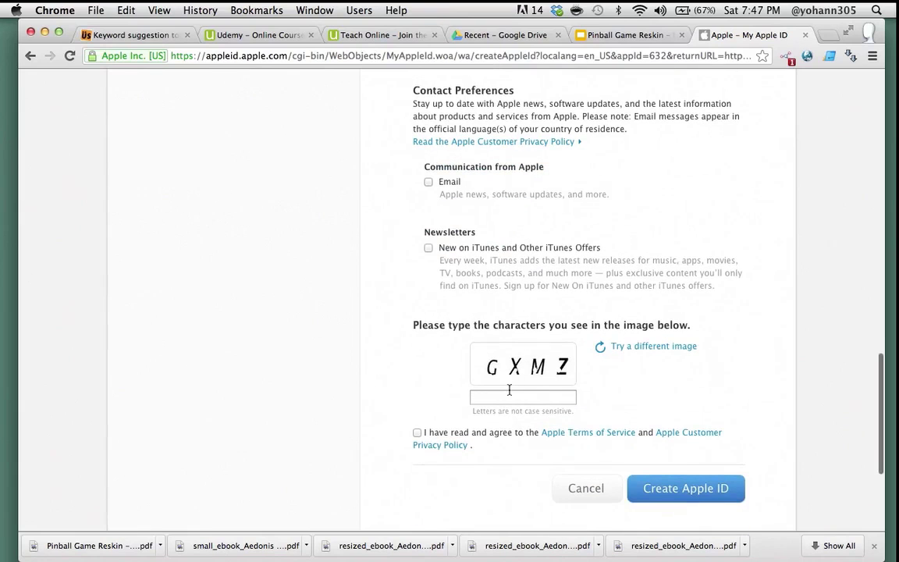
Enter captcha GXMZ, accept the terms of service and submit the Apple ID form
{"action": "left_click", "coordinate": [508, 397]}
{"action": "type", "text": "G"}
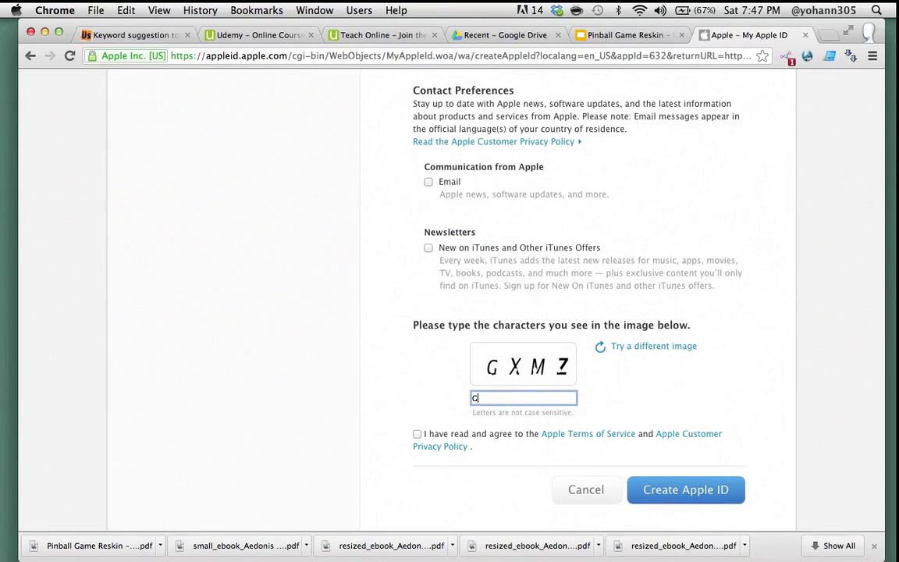
{"action": "type", "text": "XMZ"}
{"action": "left_click", "coordinate": [421, 441]}
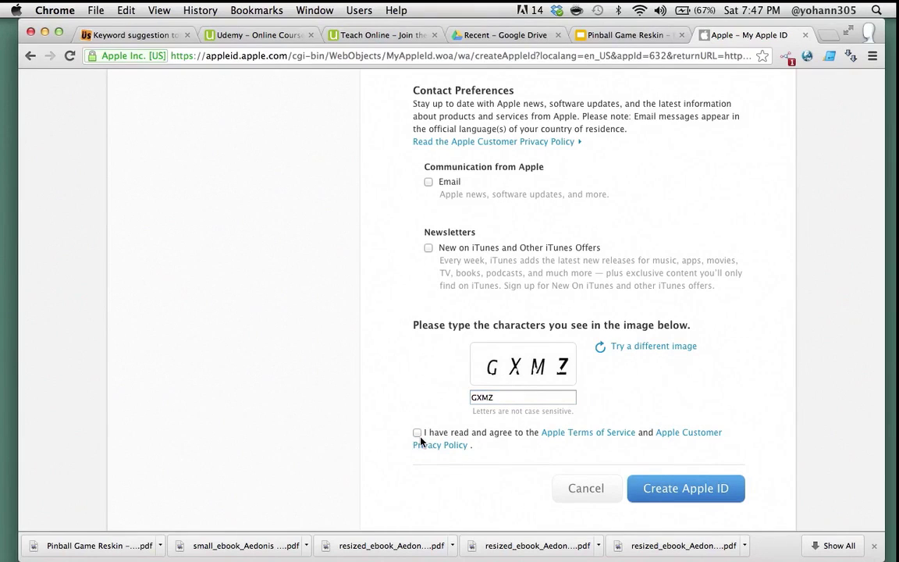
{"action": "left_click", "coordinate": [417, 433]}
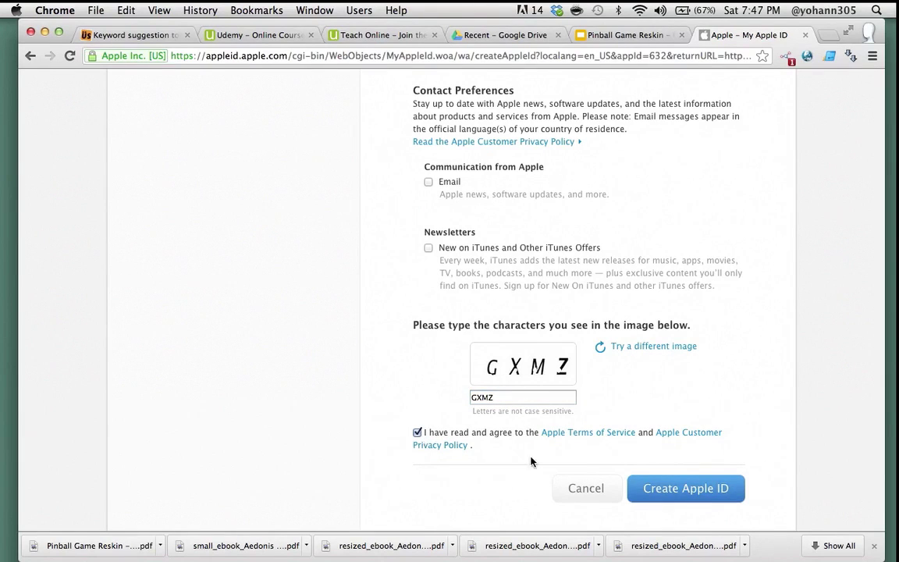
{"action": "left_click", "coordinate": [684, 489]}
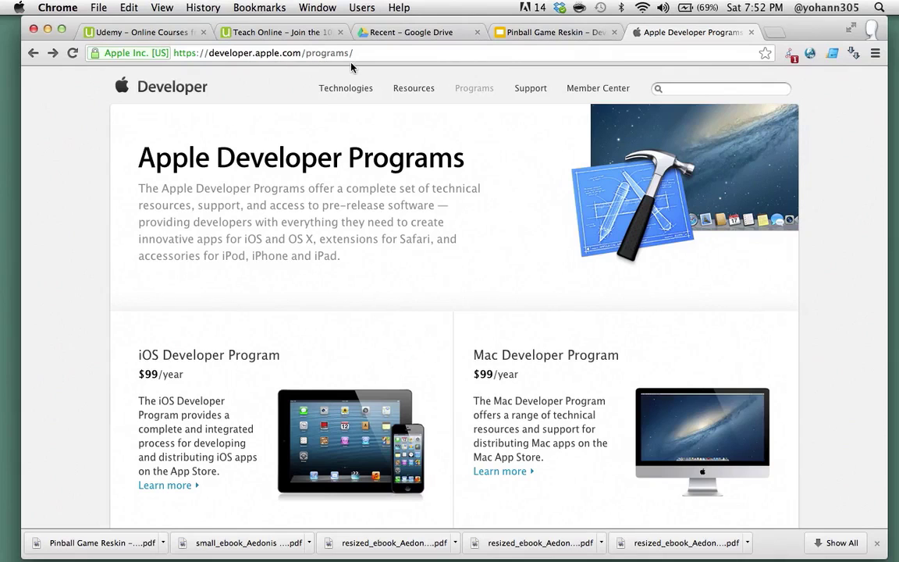
Scroll the Programs page to view the Enterprise, University, Safari and accessory programs
{"action": "scroll", "coordinate": [207, 332], "scroll_direction": "down", "scroll_amount": 2}
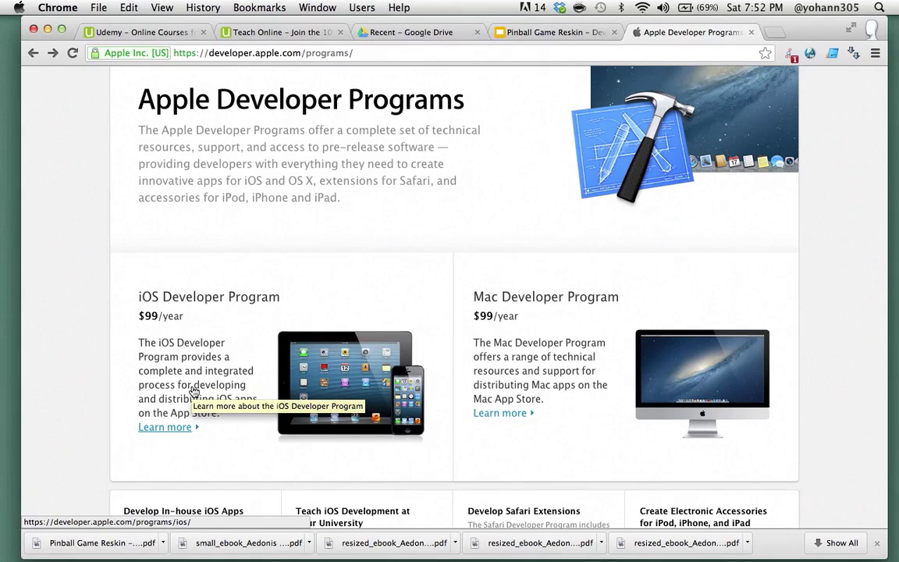
{"action": "scroll", "coordinate": [194, 391], "scroll_direction": "down", "scroll_amount": 3}
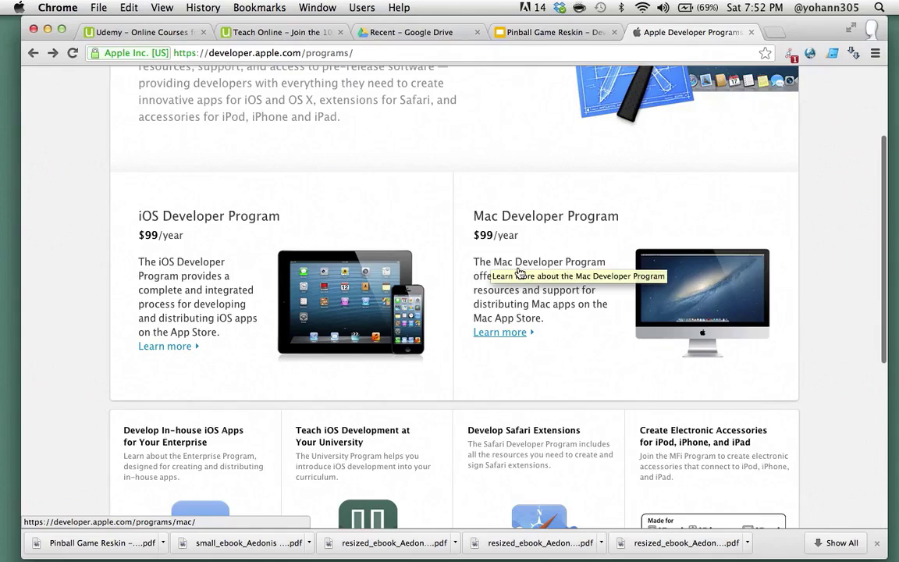
{"action": "scroll", "coordinate": [511, 267], "scroll_direction": "down", "scroll_amount": 3}
{"action": "scroll", "coordinate": [379, 315], "scroll_direction": "up", "scroll_amount": 2}
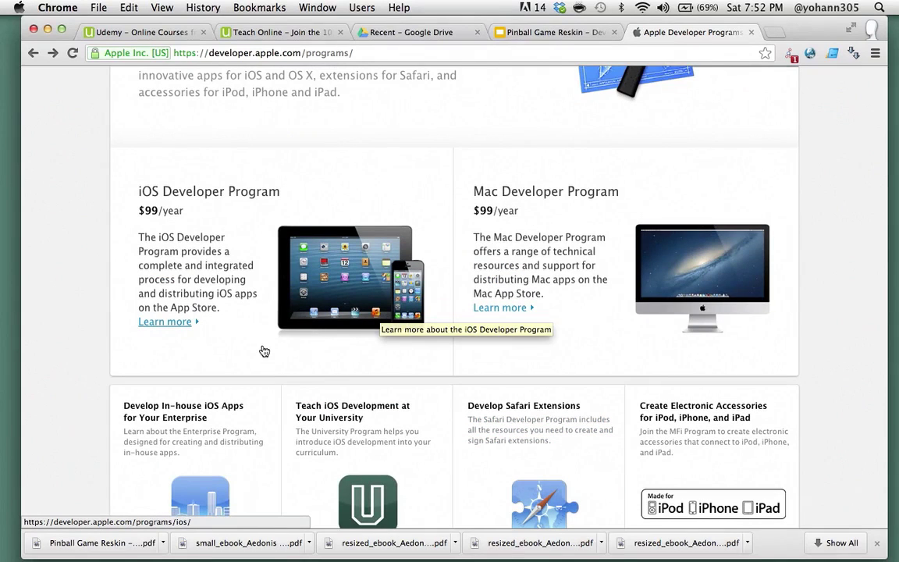
Open the iOS Developer Program details and choose Enroll Now, reaching the enrollment page
{"action": "left_click", "coordinate": [177, 325]}
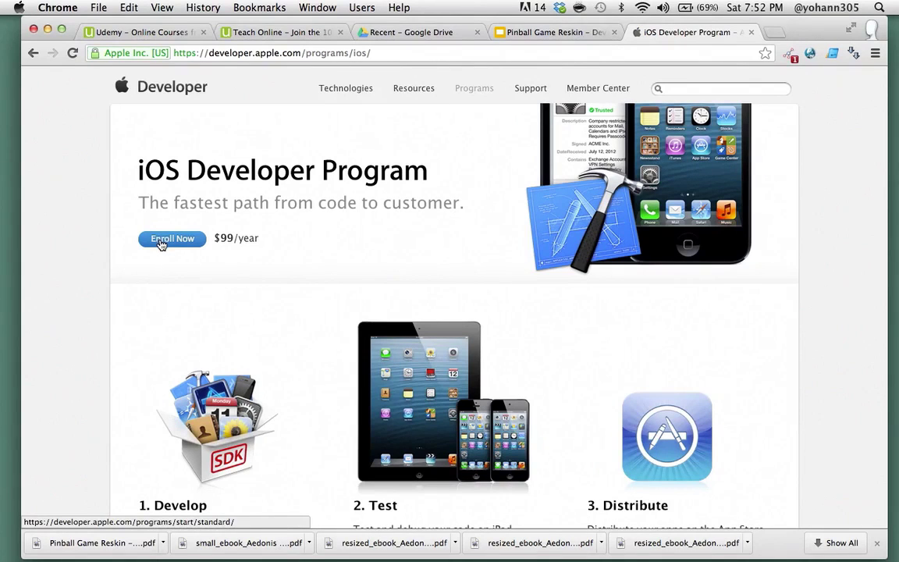
{"action": "left_click", "coordinate": [160, 245]}
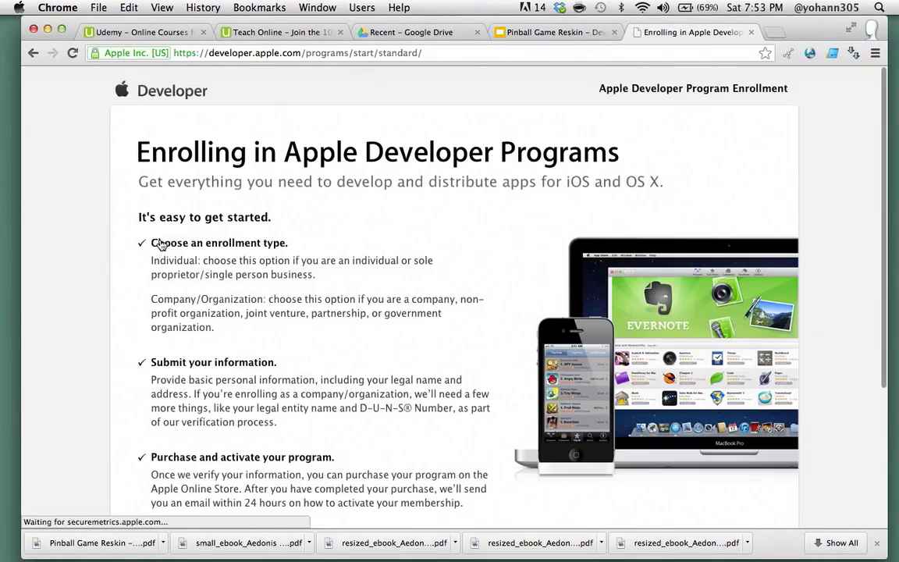
{"action": "scroll", "coordinate": [161, 245], "scroll_direction": "down", "scroll_amount": 3}
{"action": "scroll", "coordinate": [161, 257], "scroll_direction": "down", "scroll_amount": 2}
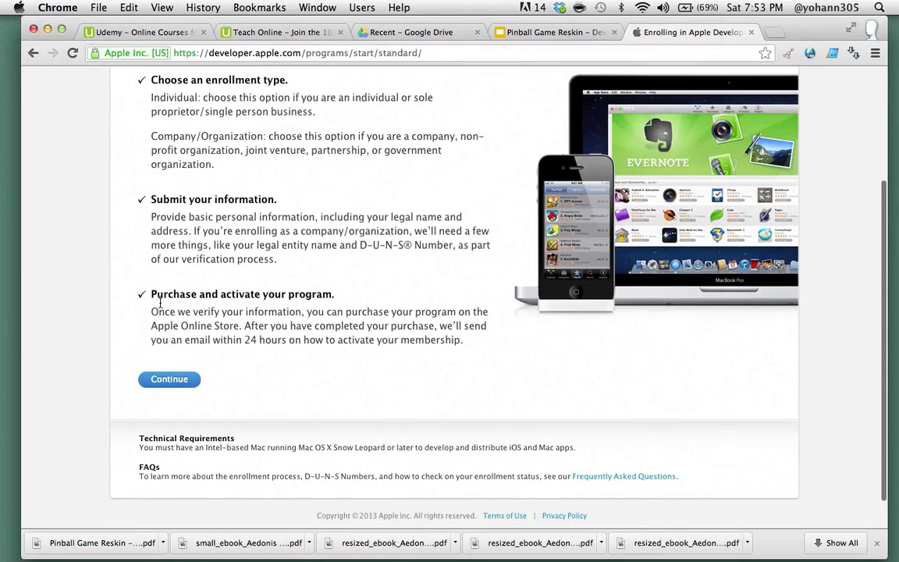